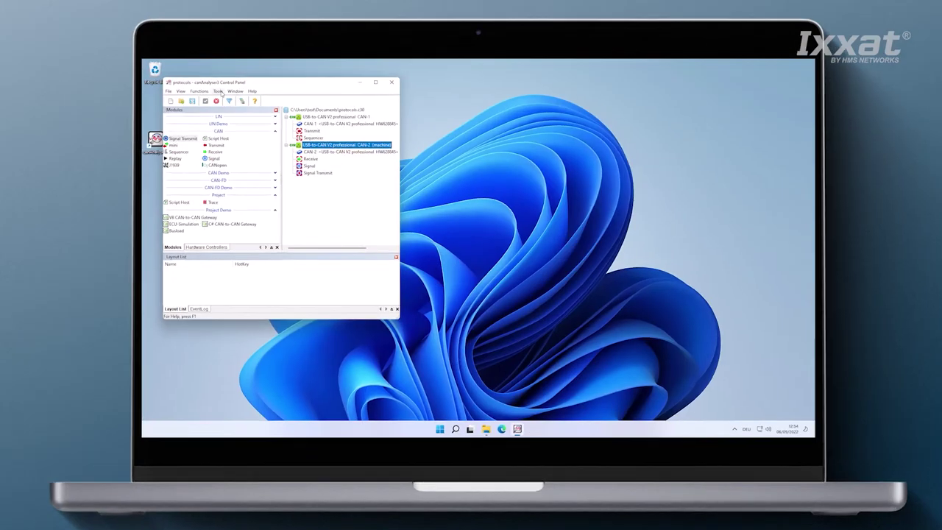
Launch the DIM Editor from the Tools menu and move it aside to uncover the project tree
left_click(224, 91)
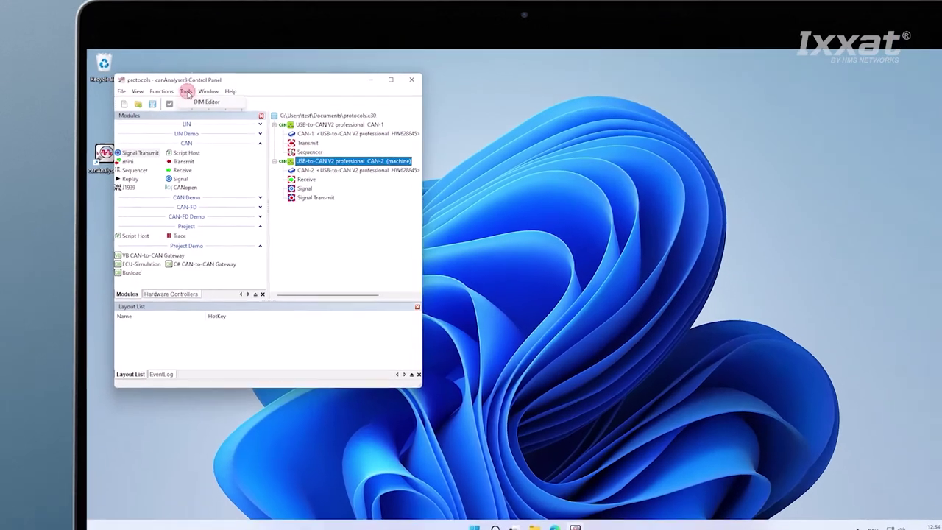
left_click(185, 101)
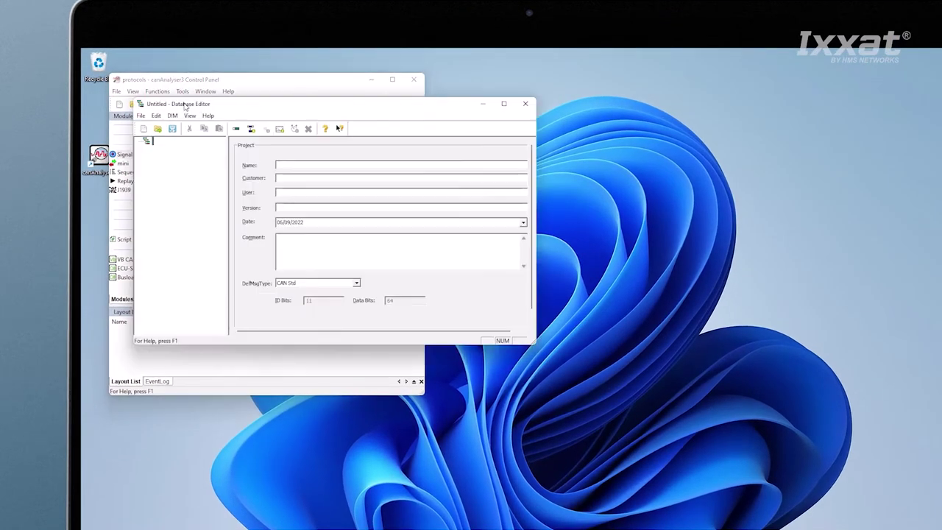
left_click_drag(185, 105, 359, 180)
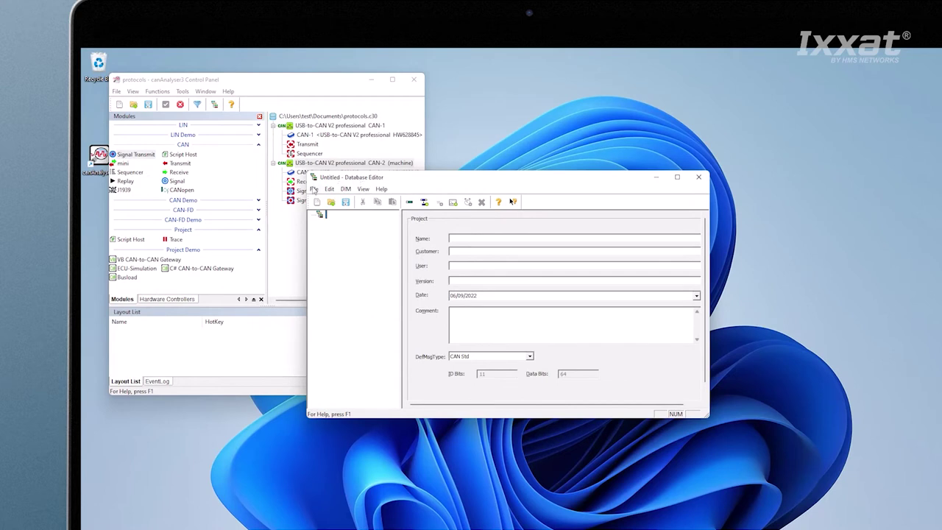
Load machine.xml from Documents and show the Drive message's properties
left_click(314, 189)
left_click(322, 212)
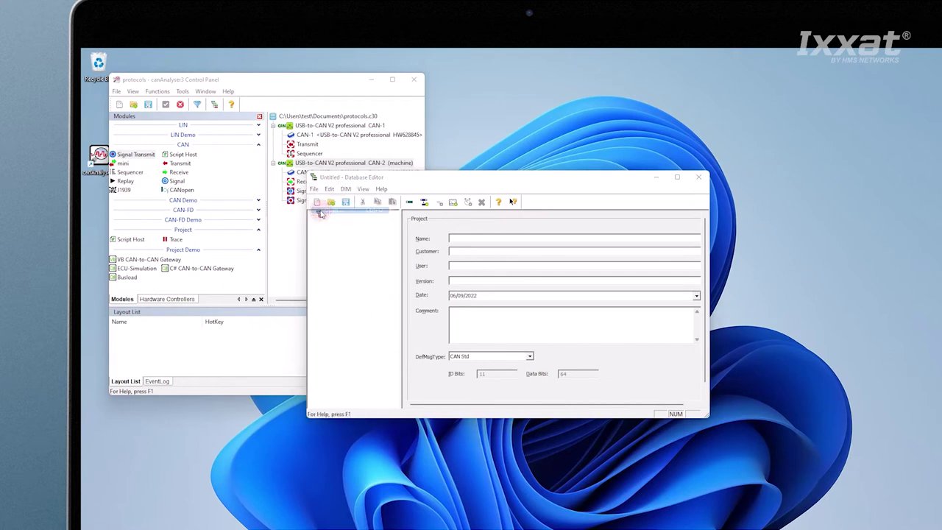
left_click(448, 254)
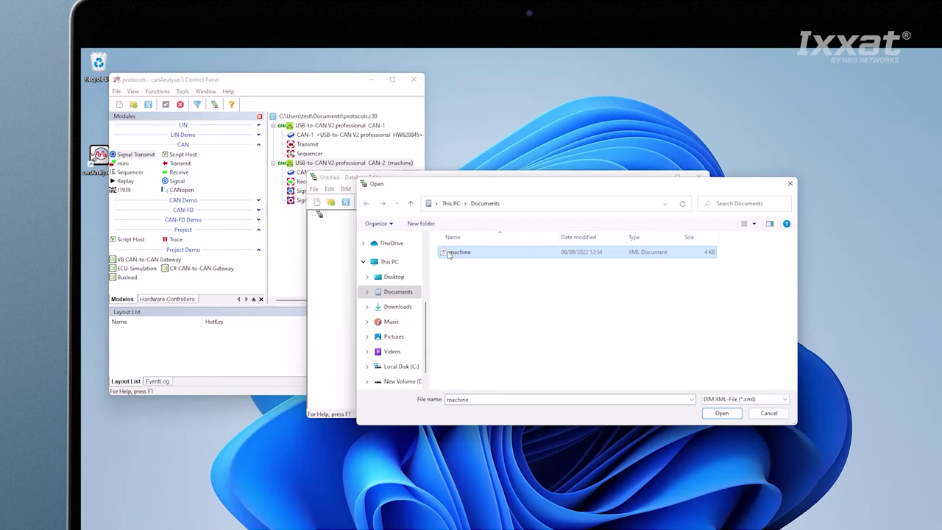
left_click(720, 413)
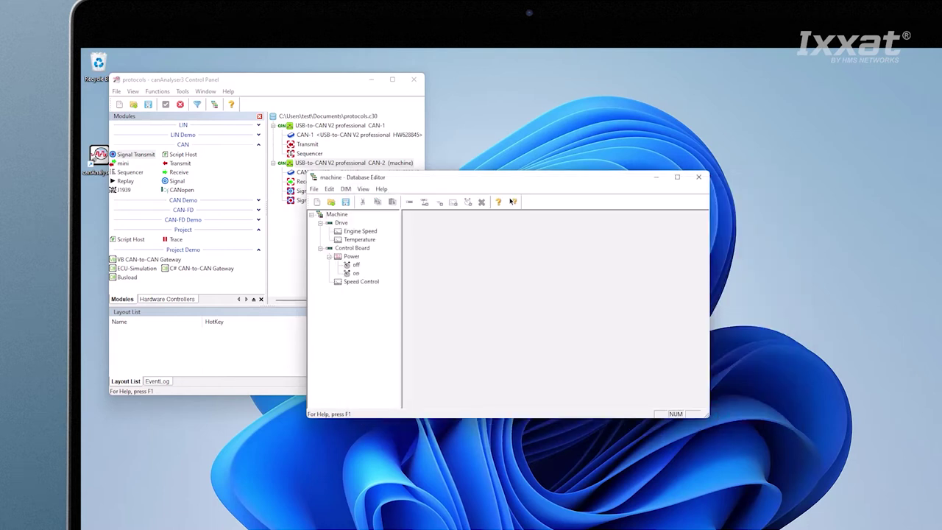
left_click(340, 223)
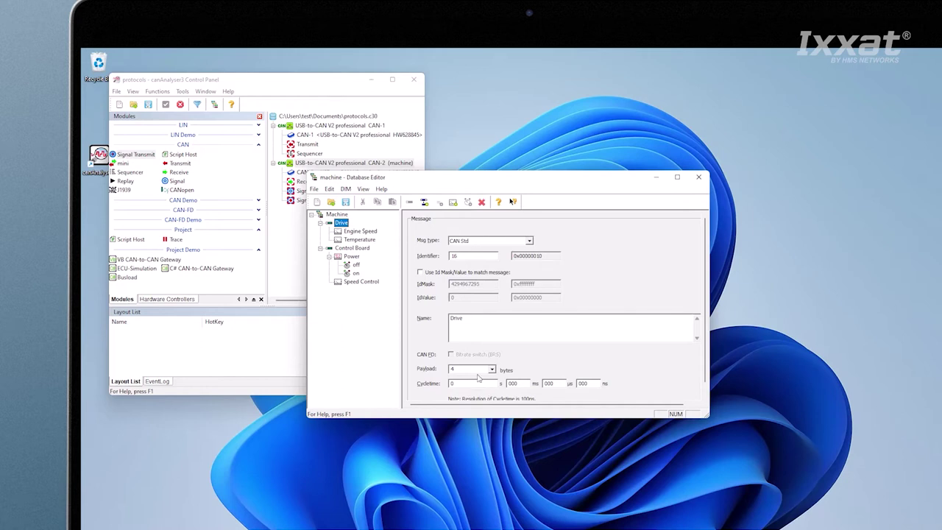
Show the Engine Speed signal's settings, then save the machine database
left_click(361, 231)
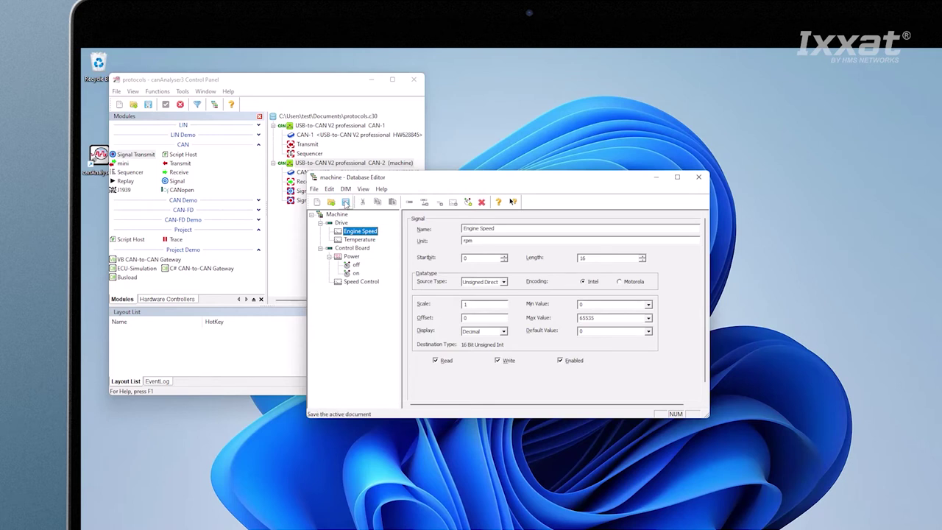
left_click(346, 202)
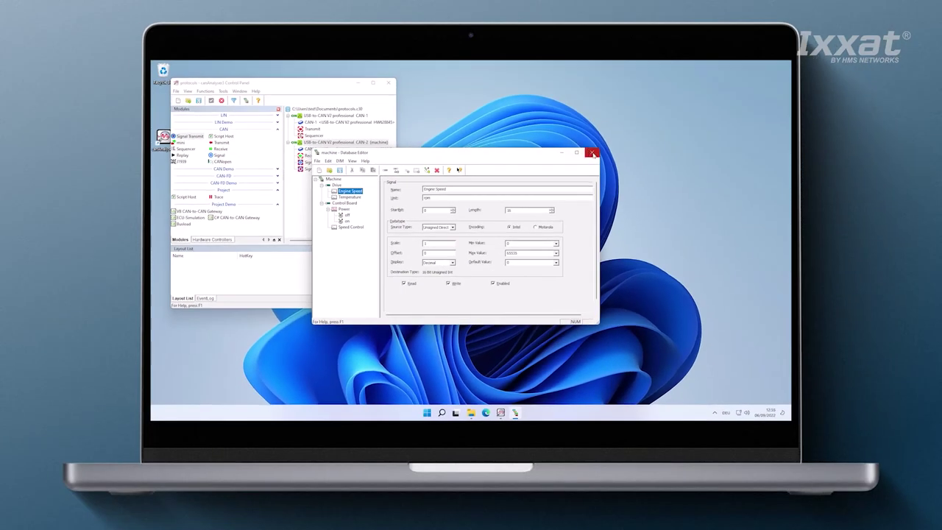
Close the DIM Editor and add machine.xml as a signal database reference for CAN-2
left_click(591, 152)
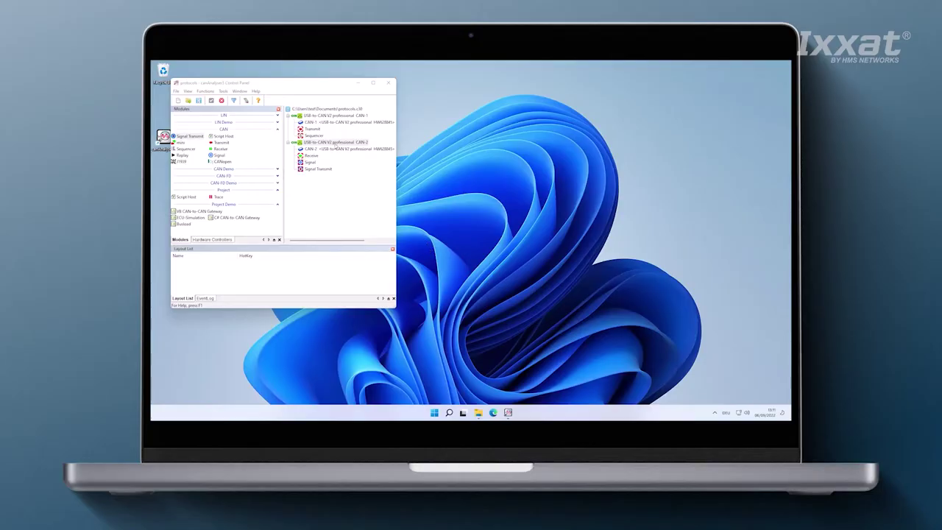
right_click(335, 145)
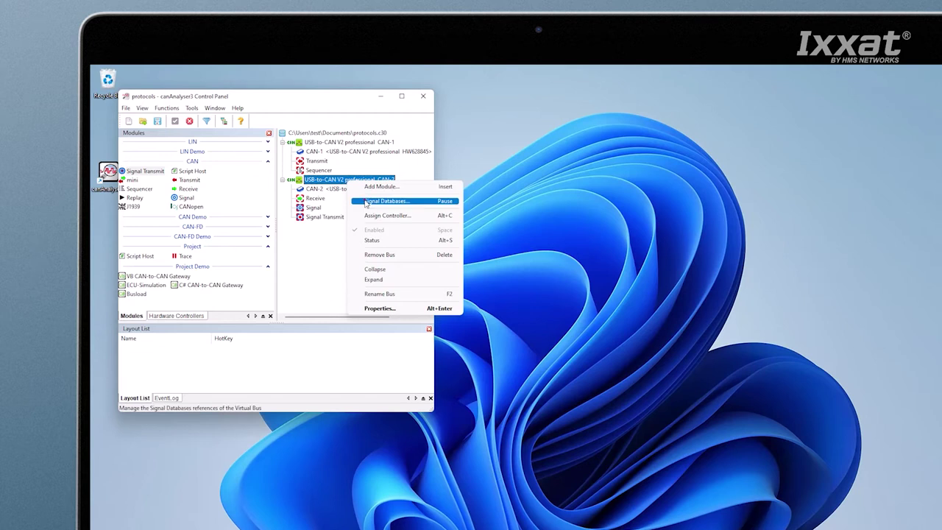
left_click(365, 202)
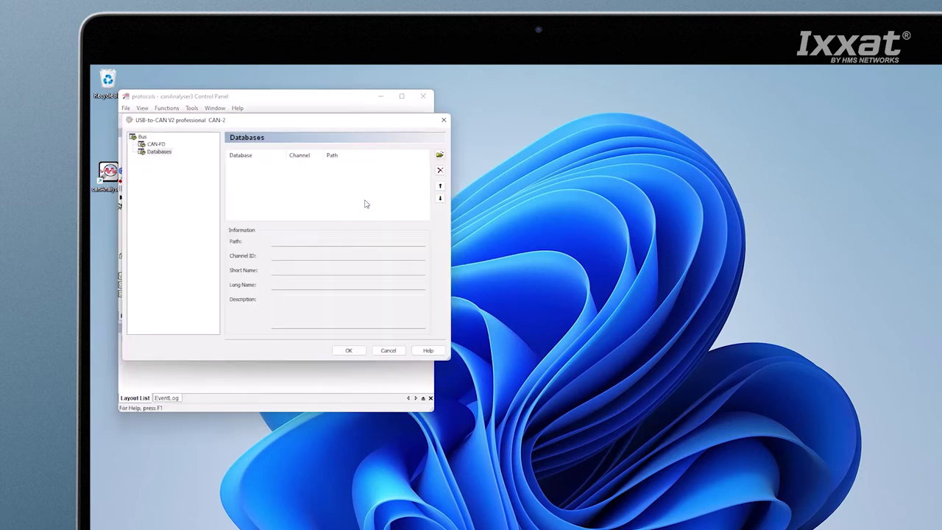
left_click(440, 156)
left_click(239, 194)
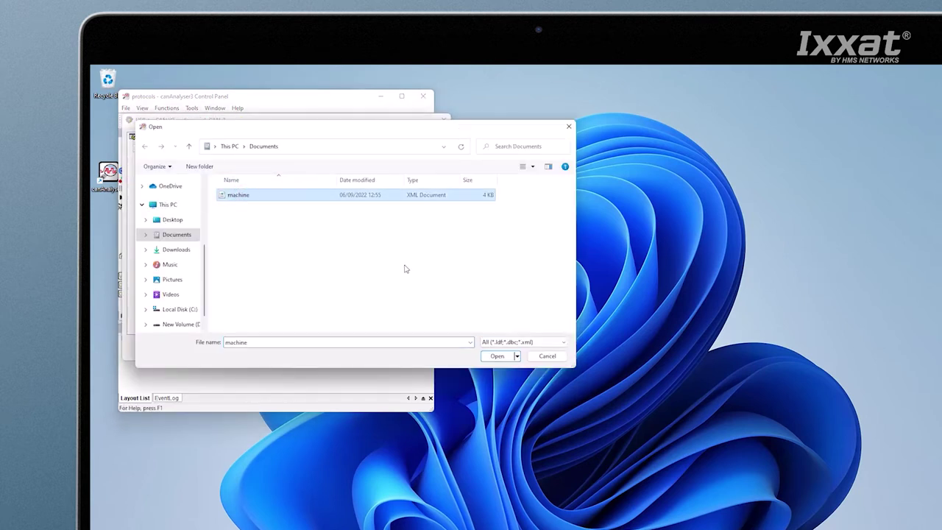
left_click(497, 356)
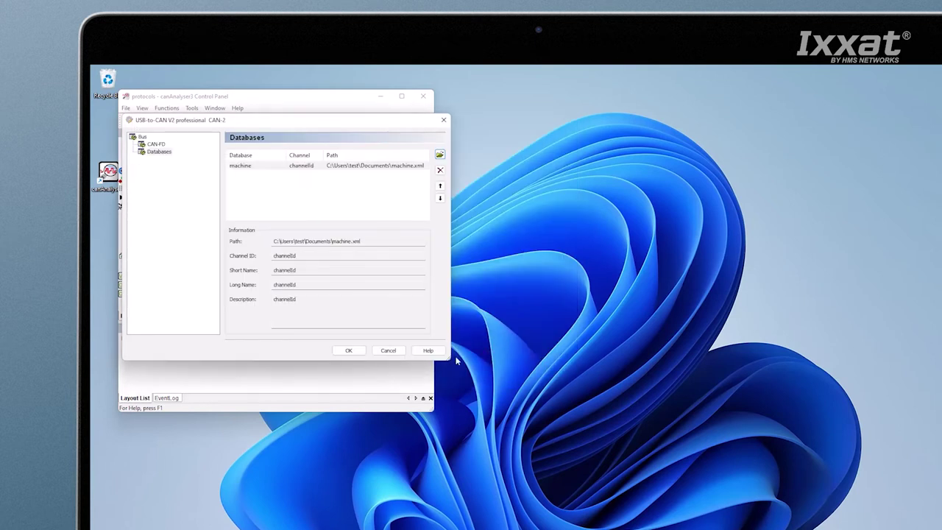
left_click(349, 351)
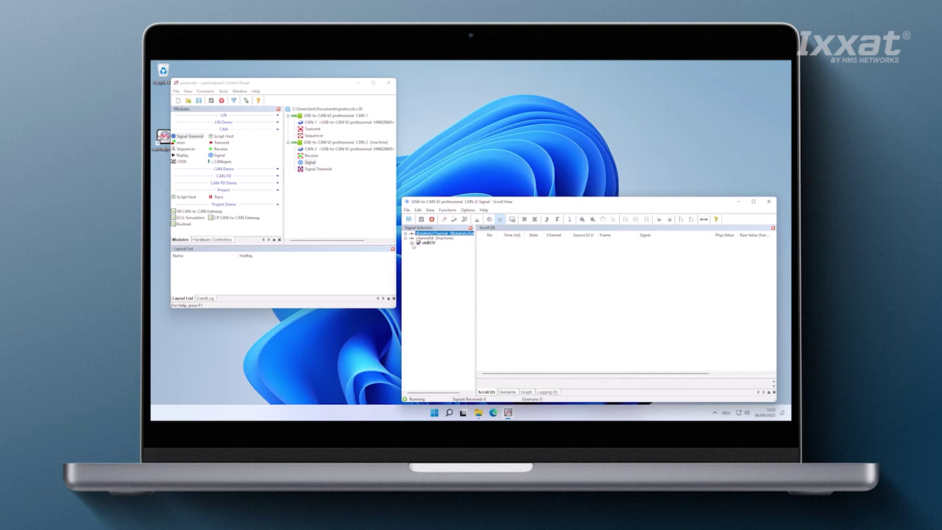
Expand stdECU and Control Board in the CAN-2 signal view, then open the CAN-1 Sequencer
left_click(412, 244)
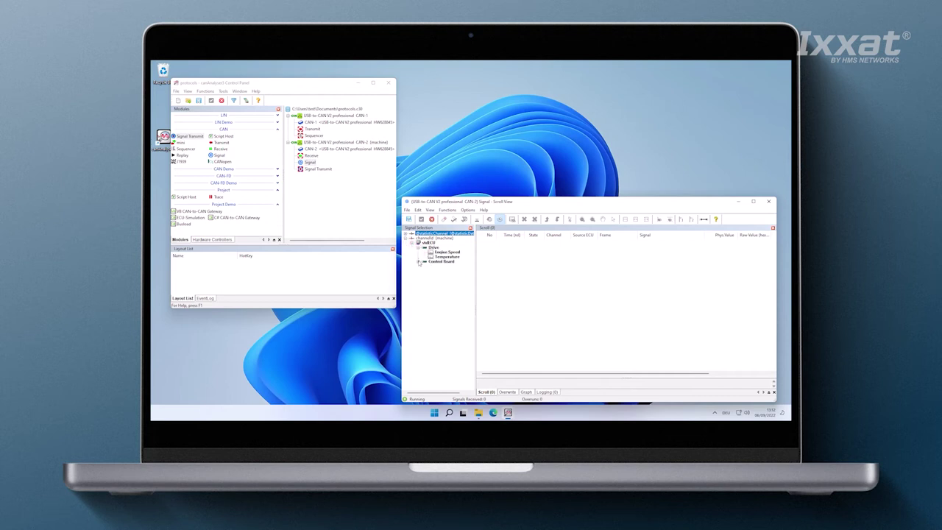
left_click(418, 262)
double_click(312, 135)
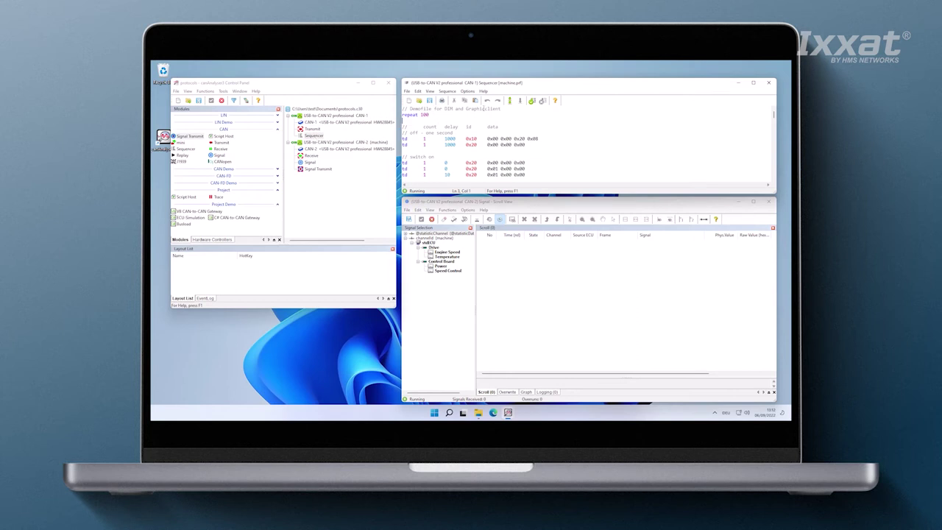
Start the machine sequence running in the CAN-1 Sequencer
left_click(531, 103)
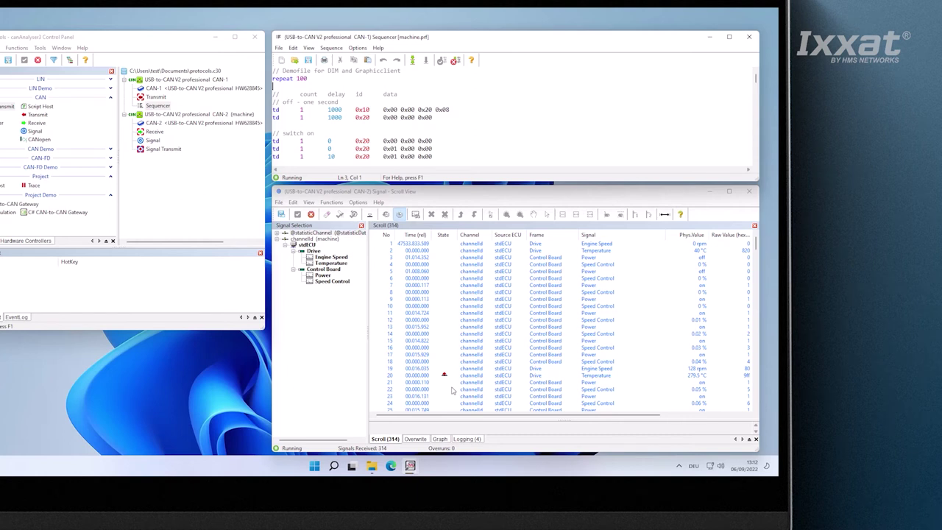
Add Engine Speed and Temperature to the CAN-2 Overwrite view and plot Engine Speed's values
left_click(415, 439)
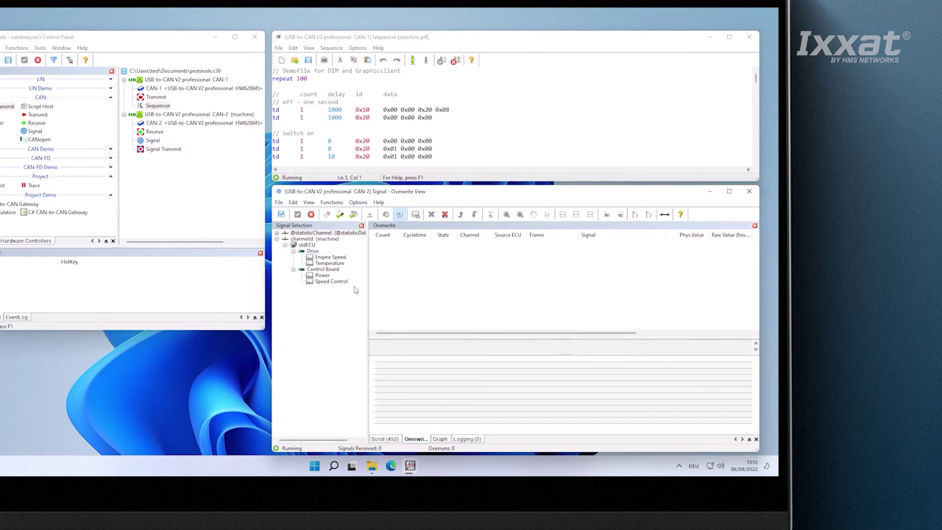
double_click(330, 256)
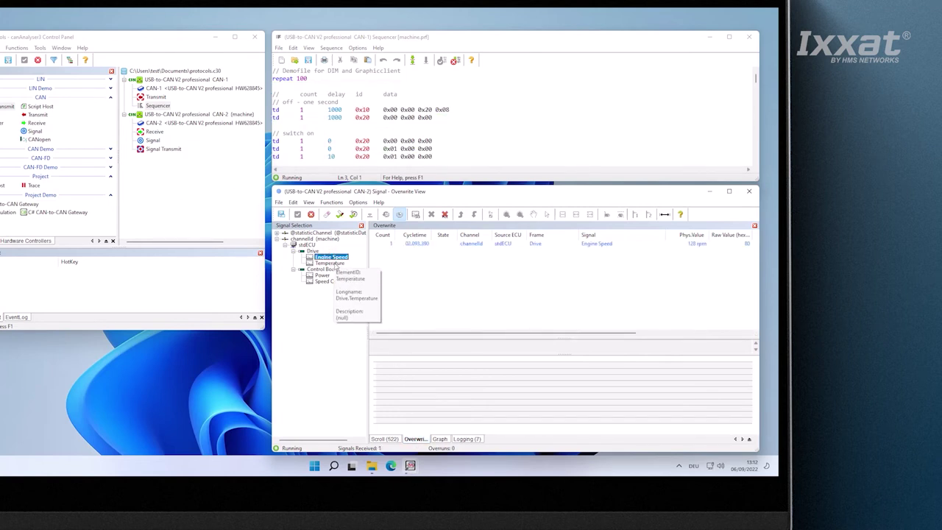
double_click(331, 263)
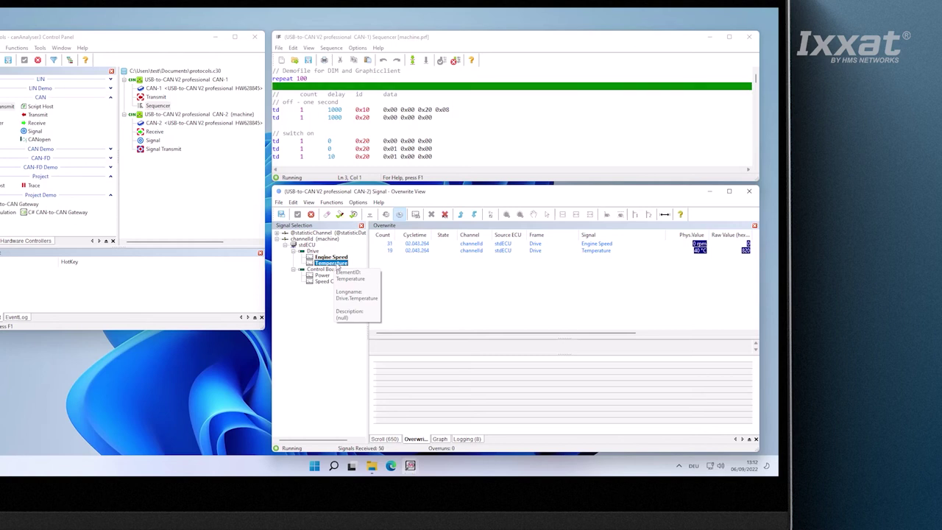
left_click(412, 244)
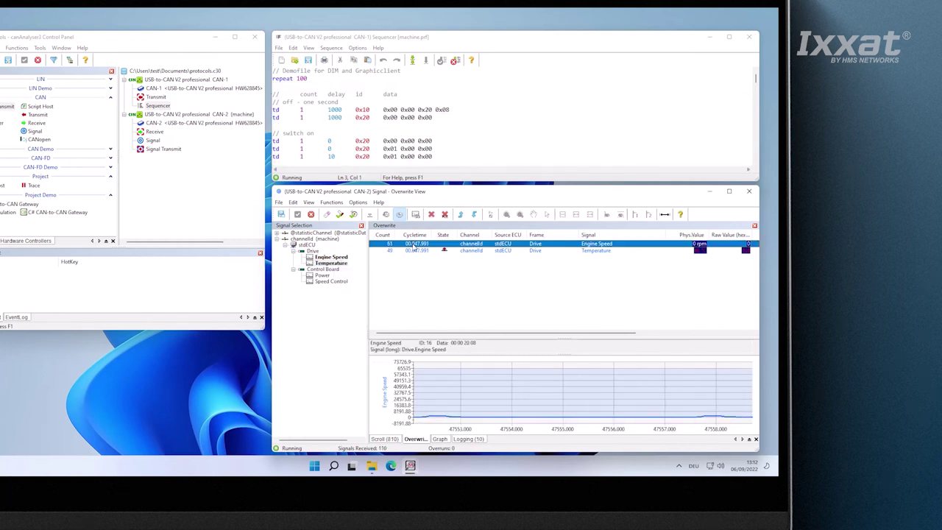
left_click(416, 398)
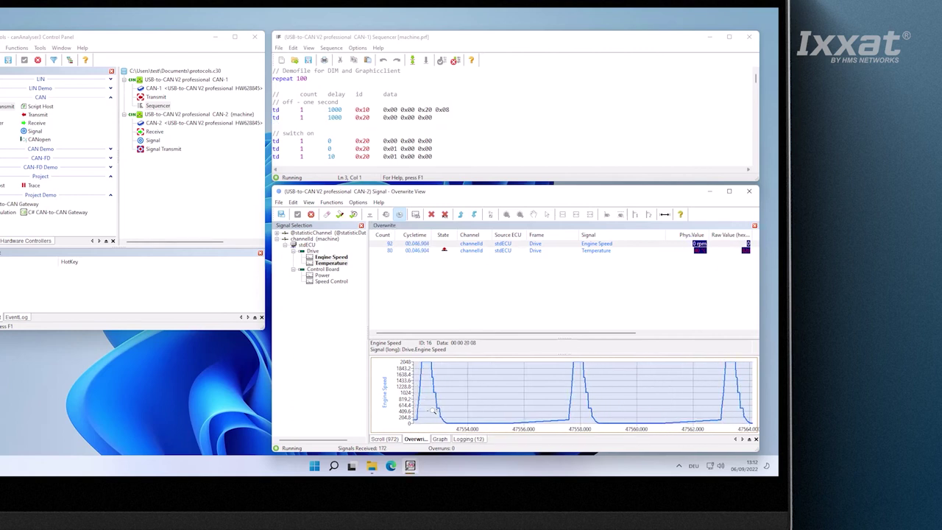
Switch to the CAN-2 Graph view and add the Temperature signal to the plot
left_click(440, 439)
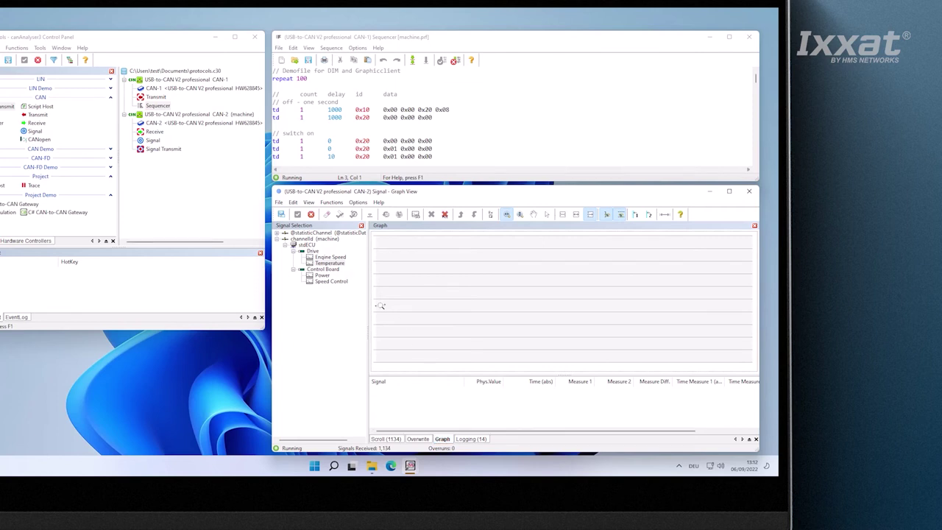
double_click(328, 263)
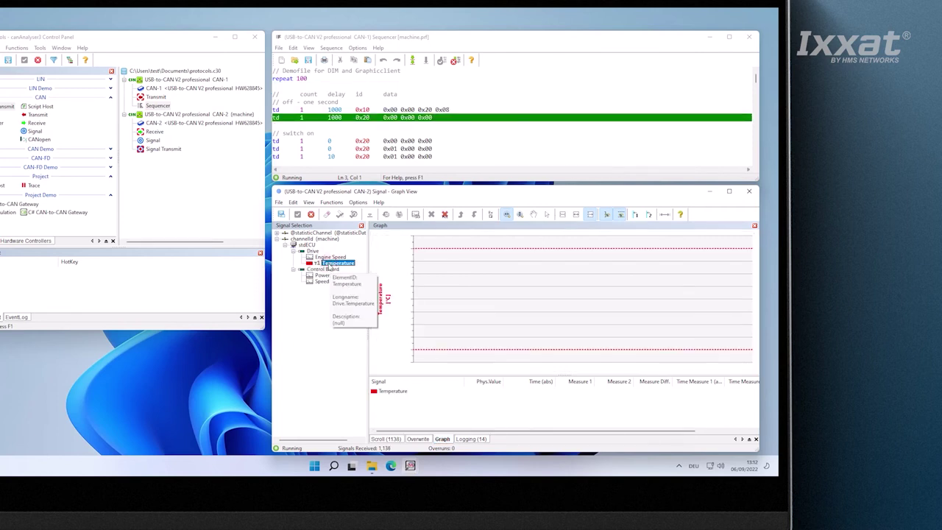
Add Engine Speed to the graph, move Temperature onto Track 1, and rescale the temperature axis
double_click(329, 257)
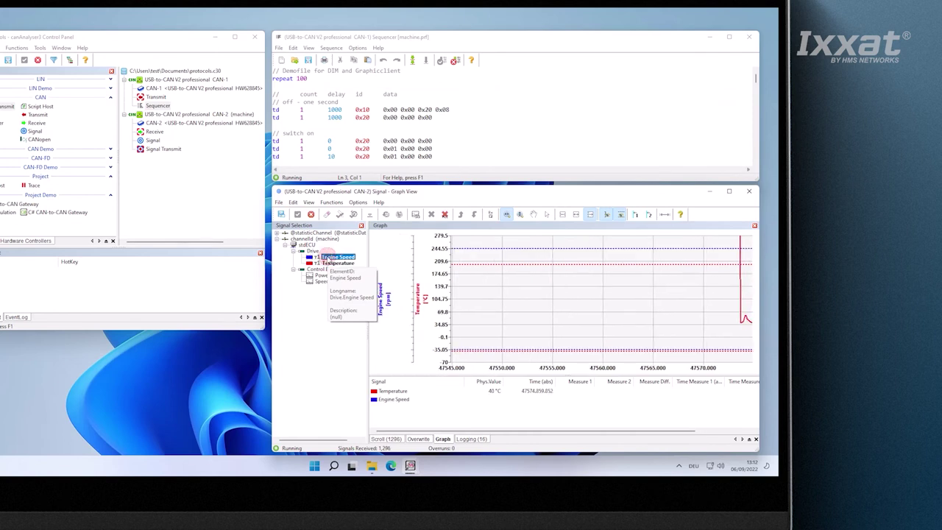
right_click(334, 264)
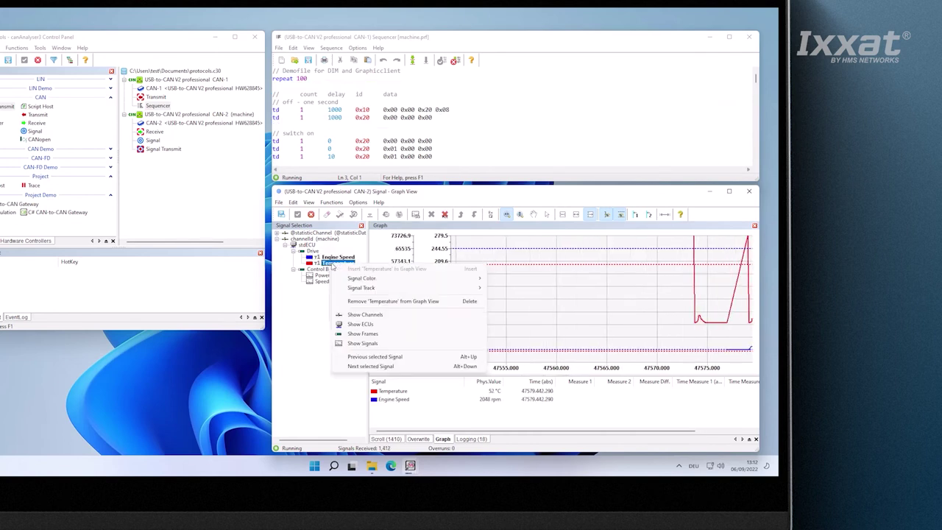
mouse_move(369, 295)
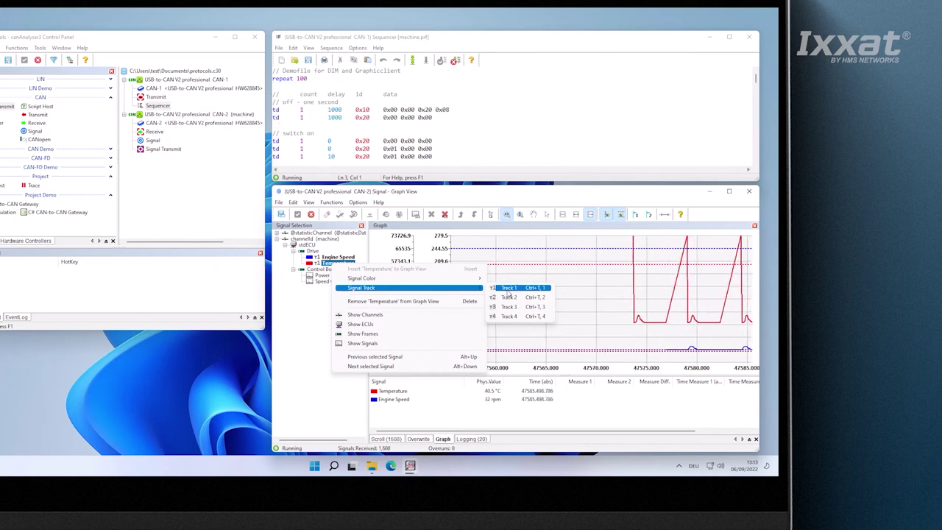
left_click(500, 214)
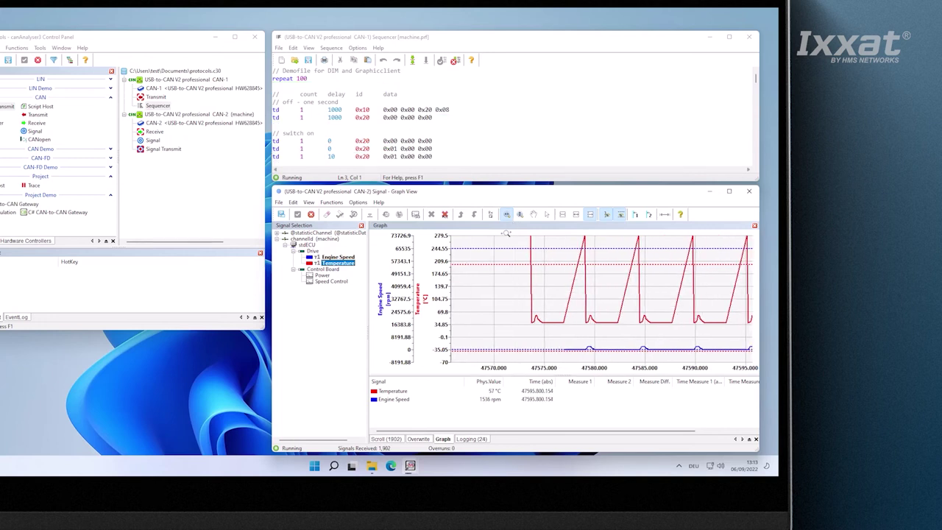
double_click(452, 302)
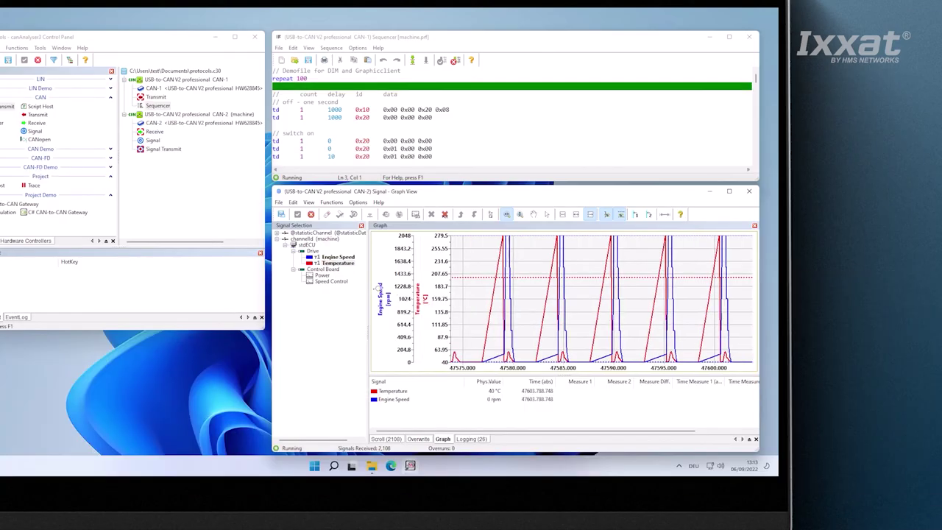
Plot the Power signal on its own separate Track 2
left_click(322, 277)
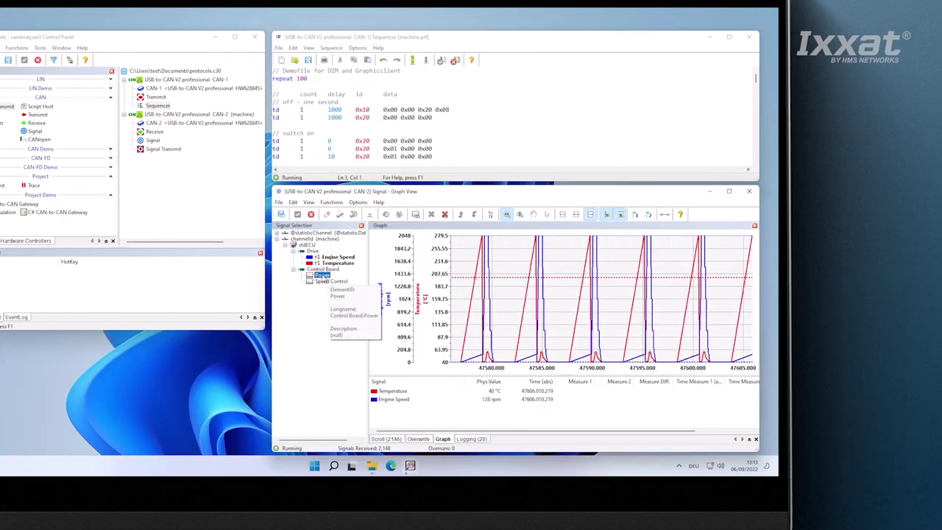
right_click(322, 278)
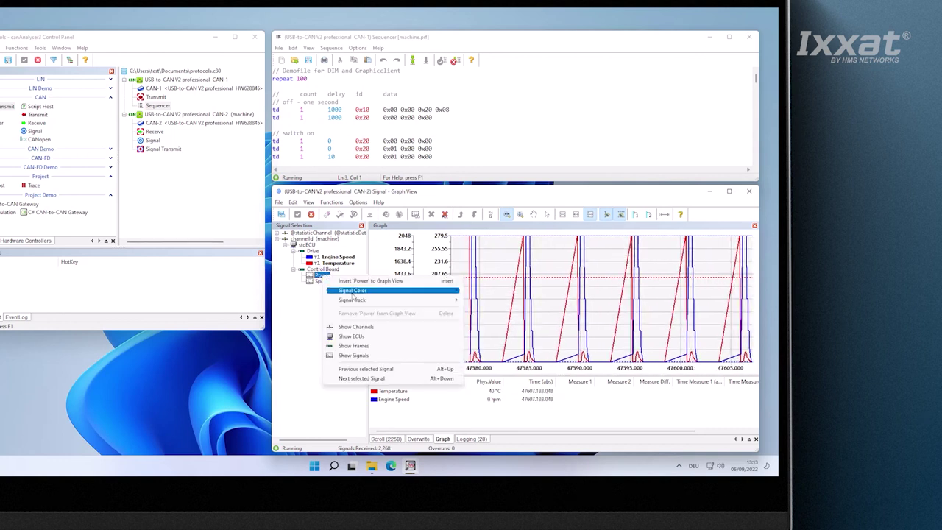
mouse_move(354, 302)
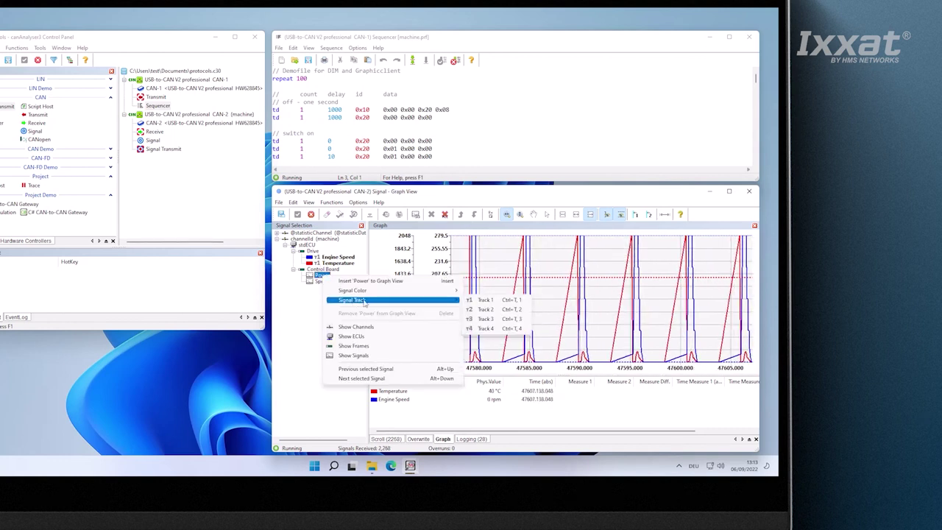
left_click(482, 311)
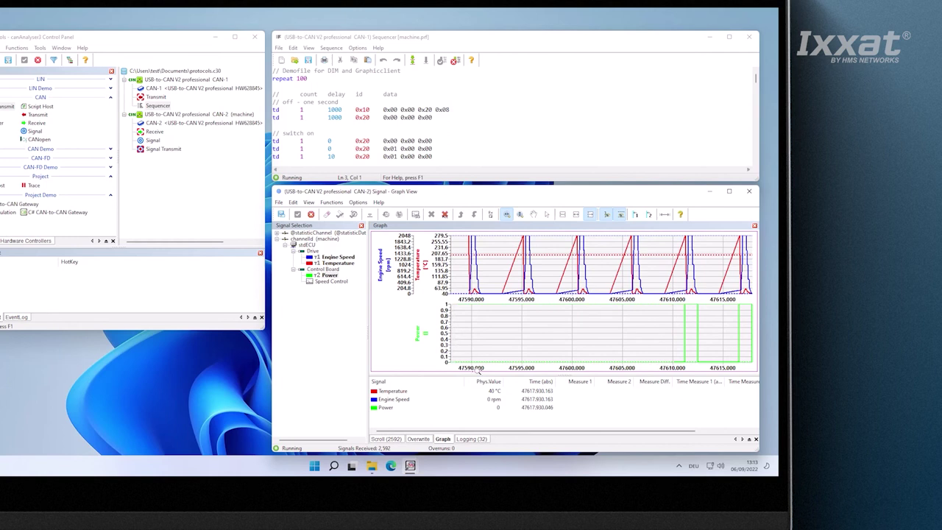
left_click(471, 439)
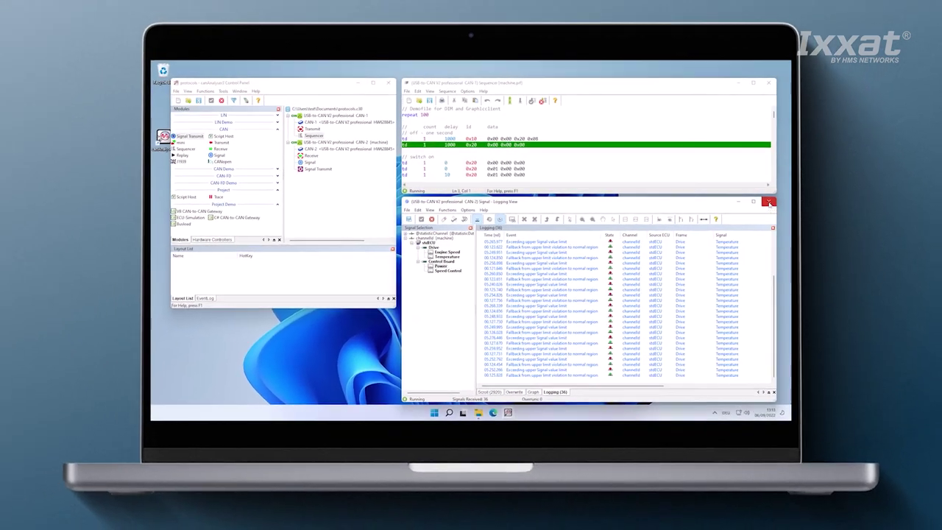
Close the Signal window, open CAN-2 Signal Transmit, and expand the machine database to the Drive frame
left_click(761, 199)
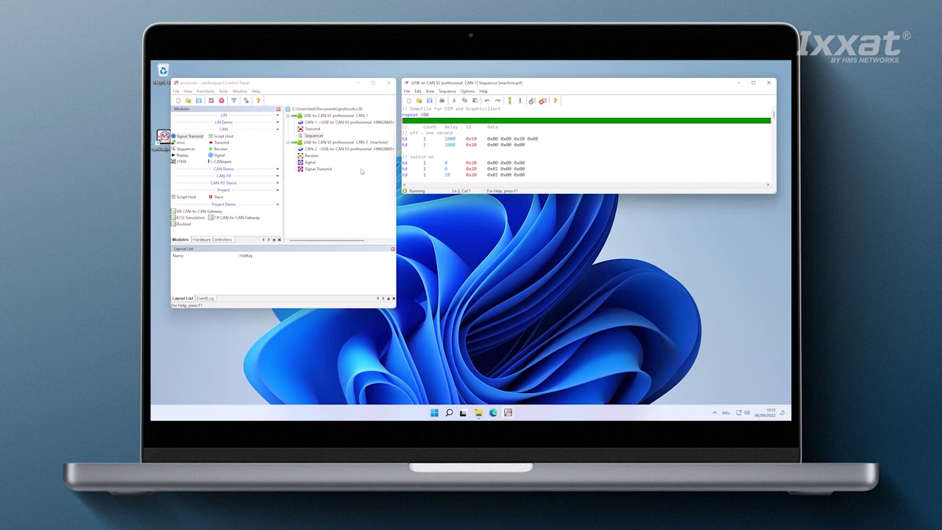
double_click(326, 171)
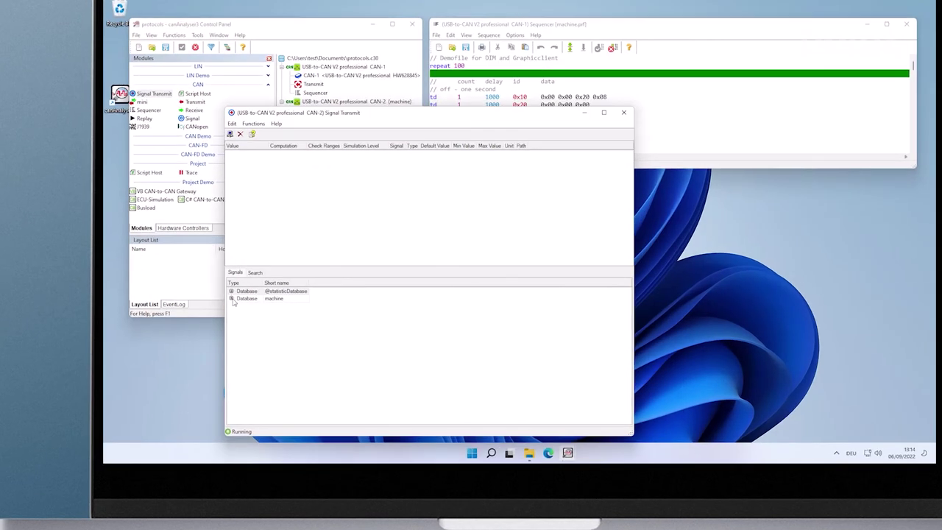
left_click(308, 279)
left_click(238, 306)
left_click(247, 313)
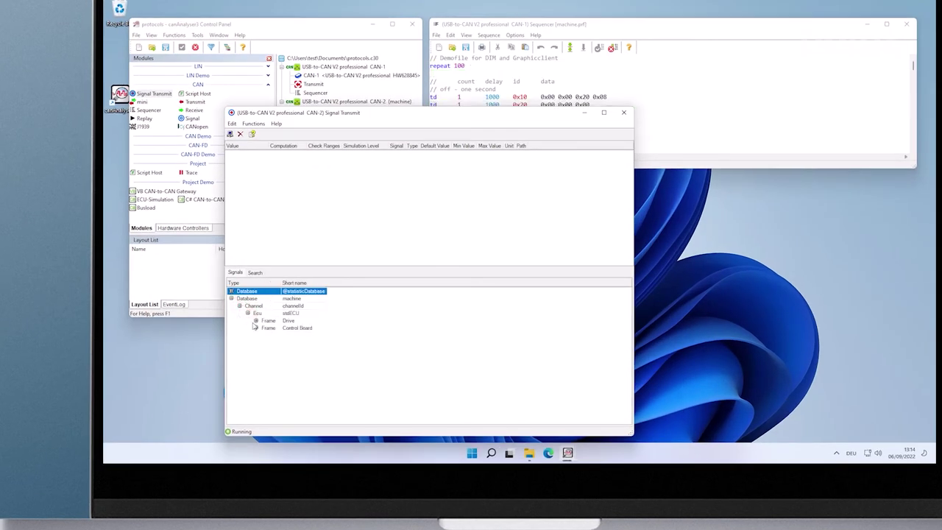
left_click(255, 320)
Expand the Drive PDU to its signals and add Engine Speed and Temperature to the transmit table
left_click(264, 328)
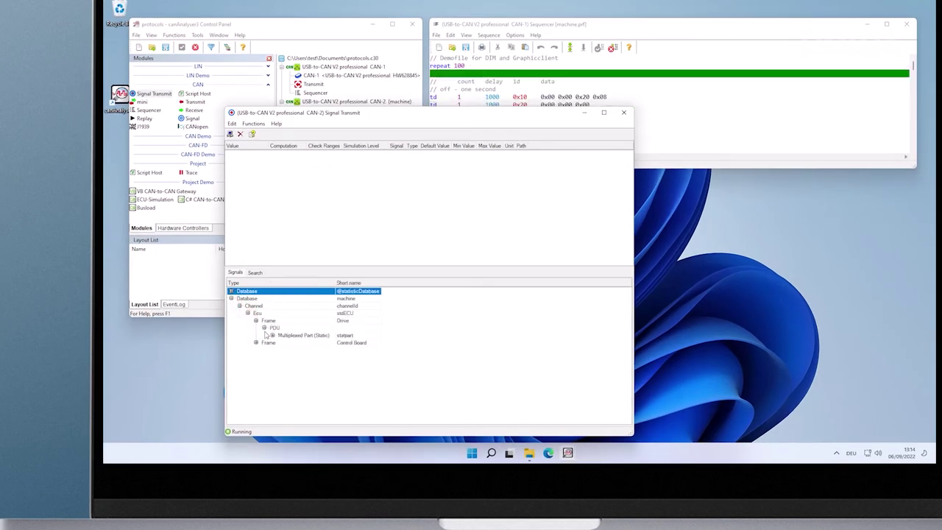
left_click(272, 334)
left_click(281, 342)
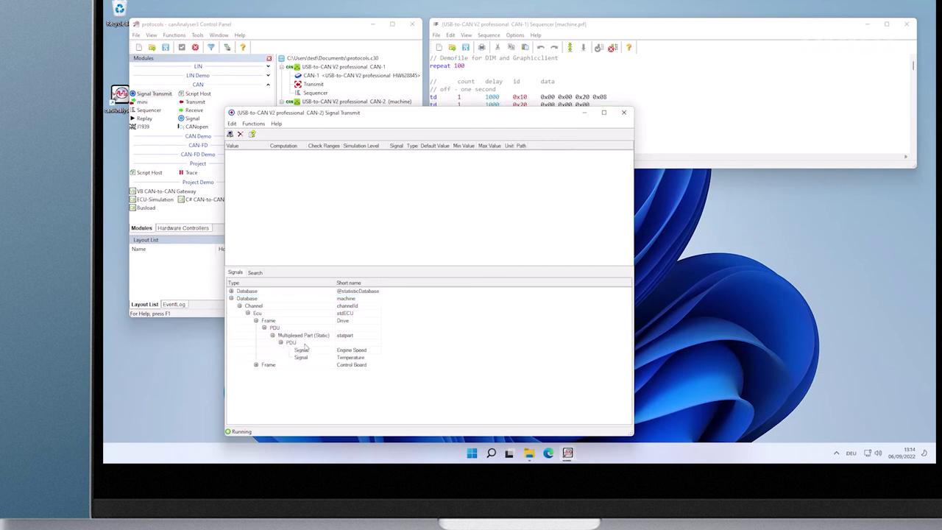
double_click(342, 350)
left_click(342, 357)
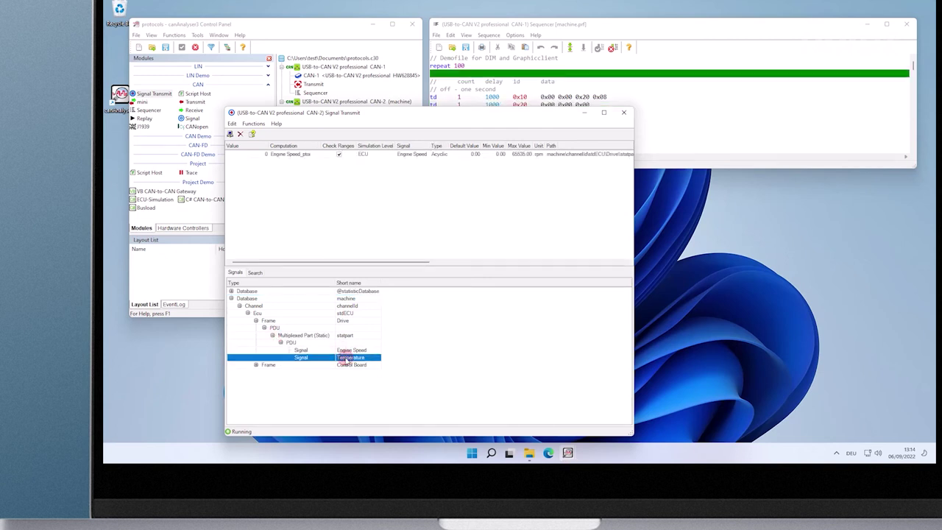
double_click(345, 358)
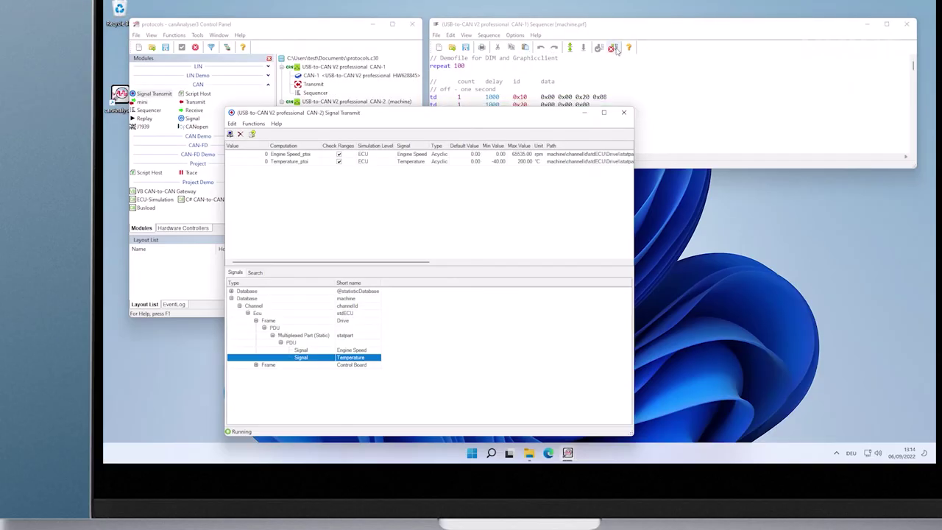
Close the Sequencer and open the CAN-2 signal Scroll list with autoscroll enabled
left_click(617, 50)
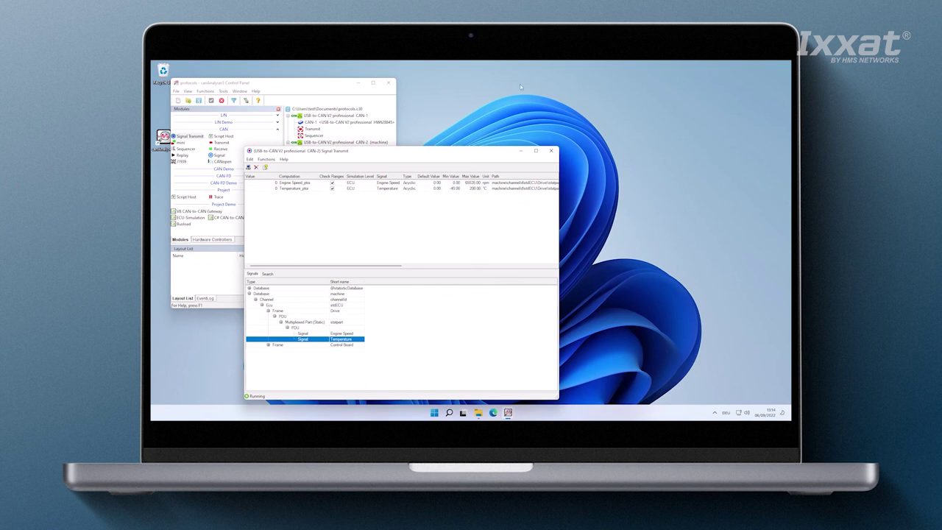
left_click(341, 89)
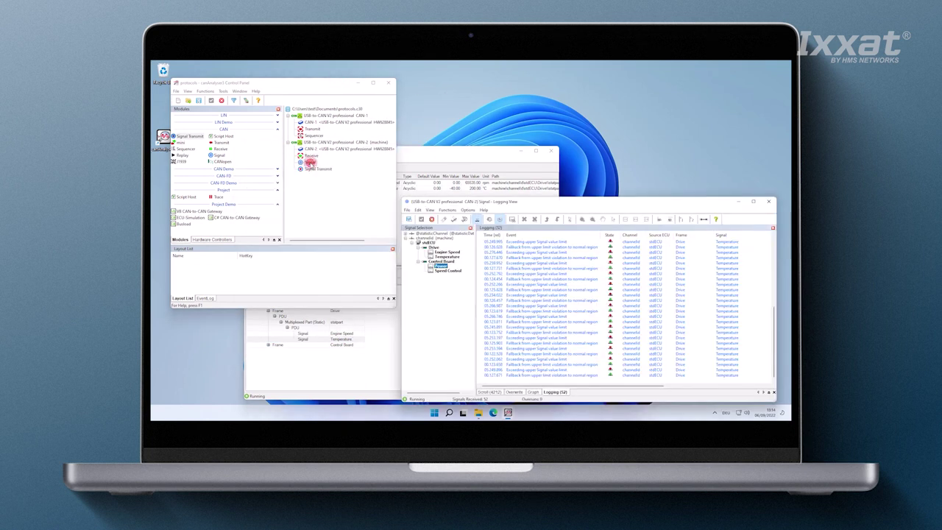
double_click(310, 162)
left_click(490, 391)
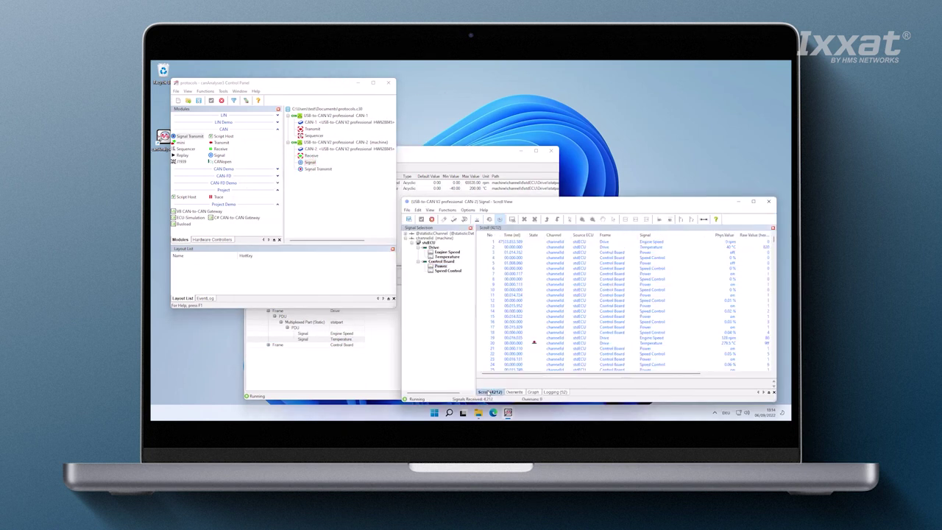
left_click(477, 218)
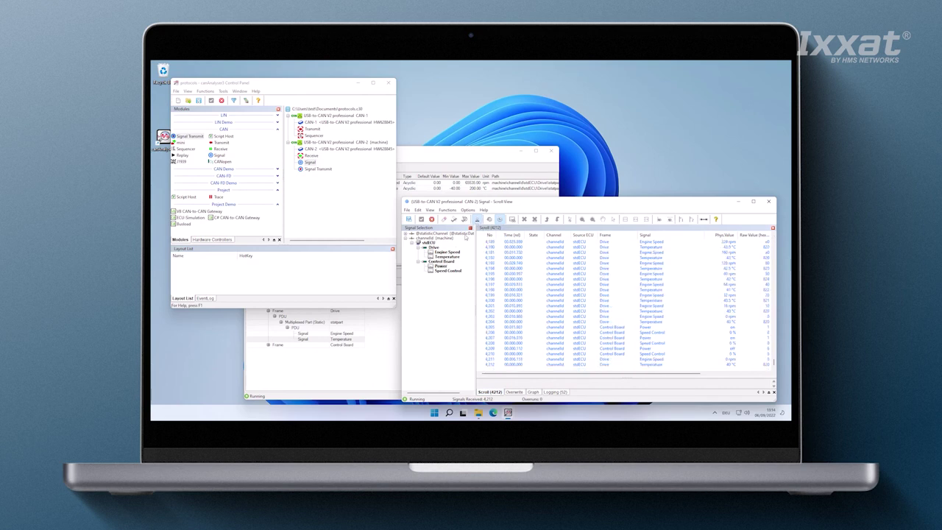
Set the Temperature transmit value to 100 in Signal Transmit
left_click(409, 160)
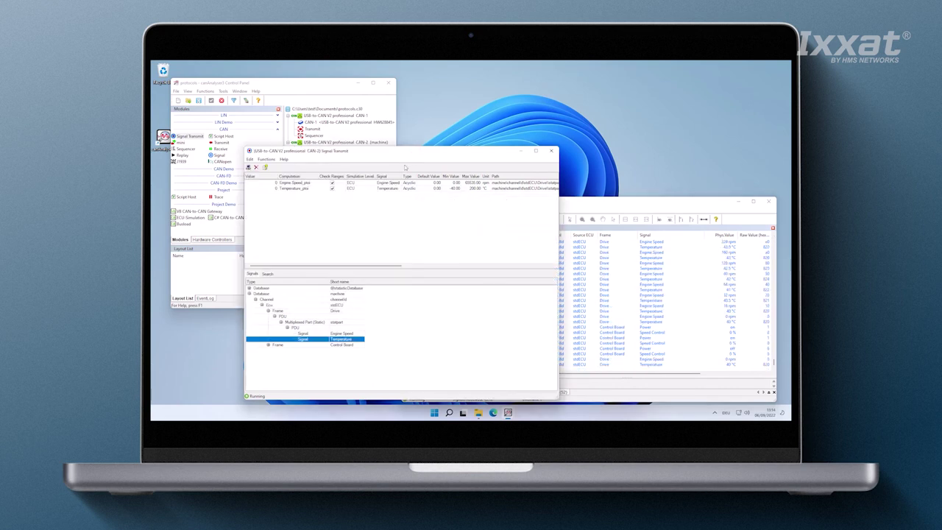
double_click(276, 189)
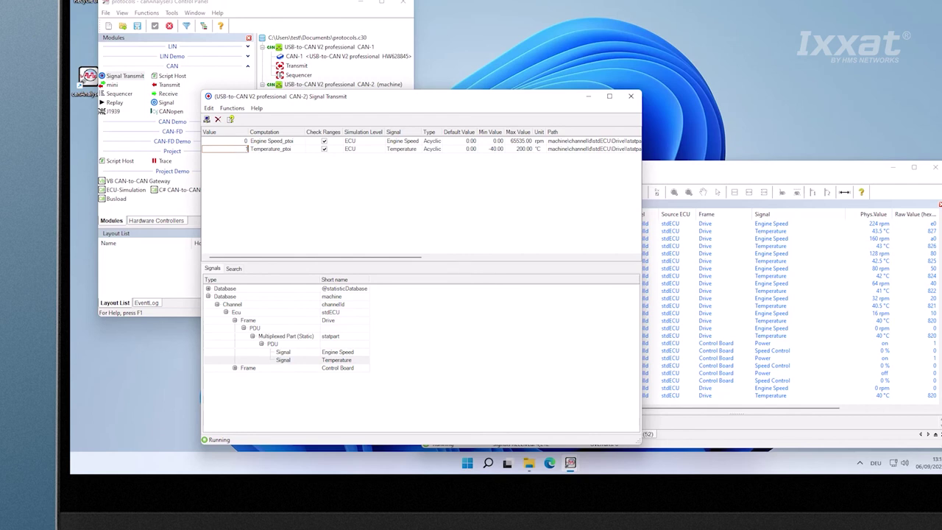
key("Return")
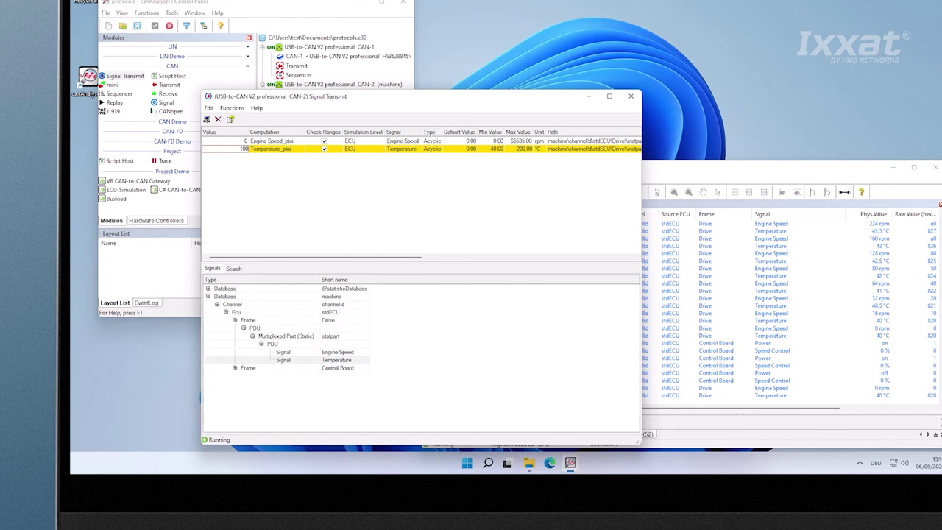
Transmit Temperature 100 and confirm the Scroll view receives 100 °C
left_click(207, 120)
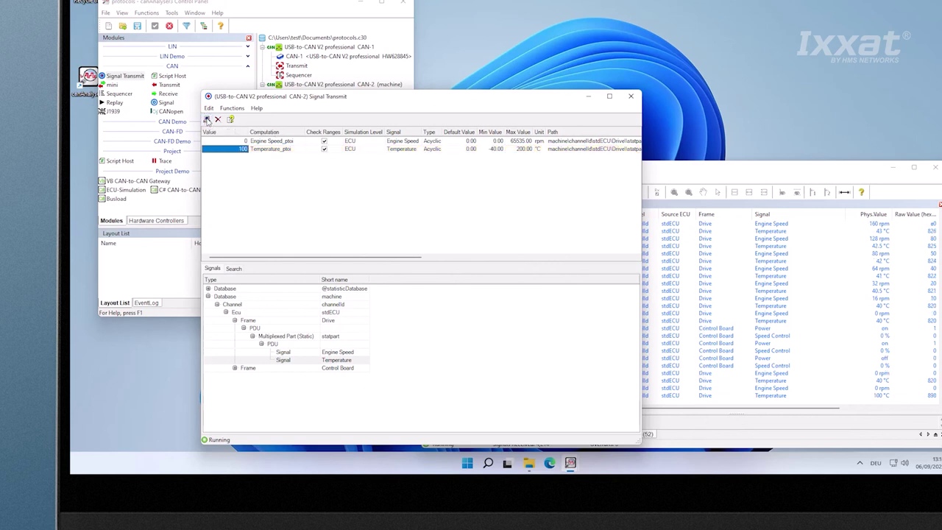
left_click(649, 172)
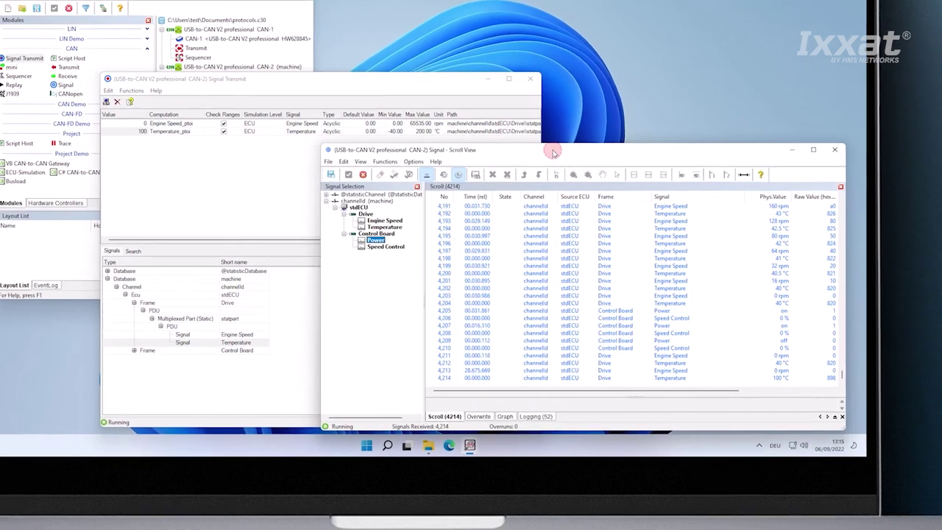